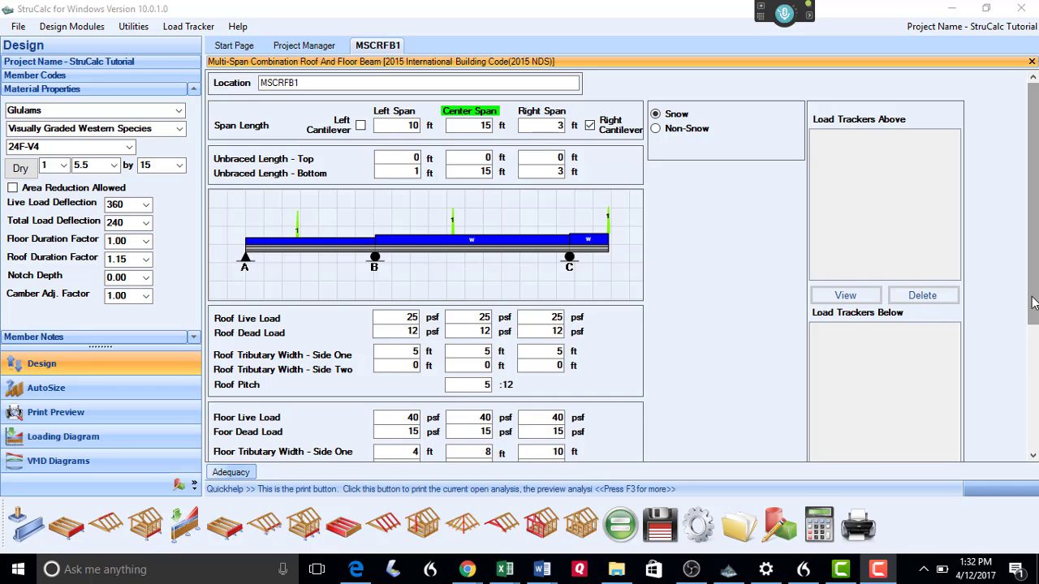
Keep iLevel Trus Joist as the I-joist manufacturer and TJI 110 / 9.5 as the member.
drag(1034, 302, 1035, 407)
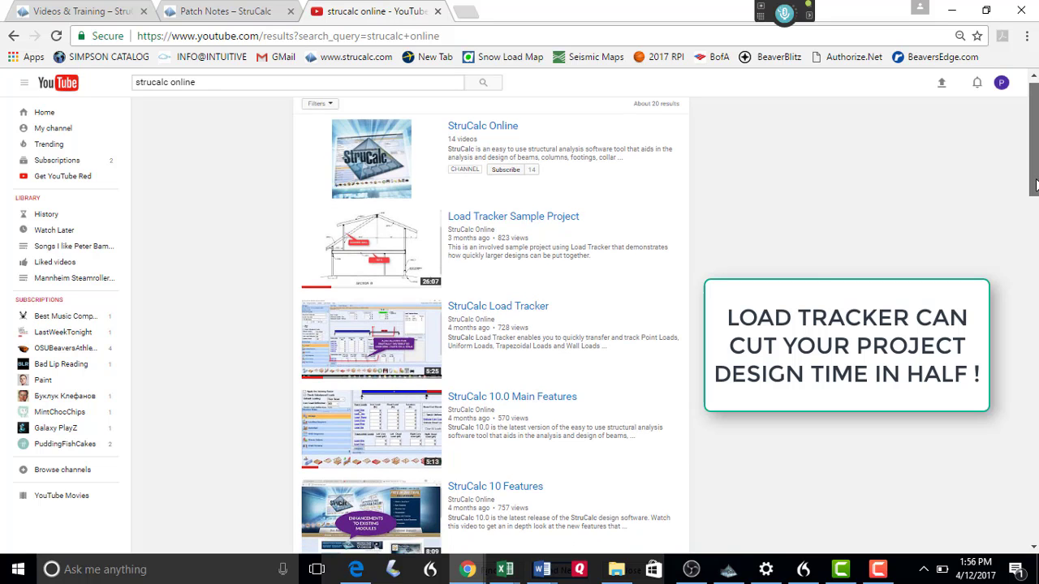
drag(1035, 182, 1037, 201)
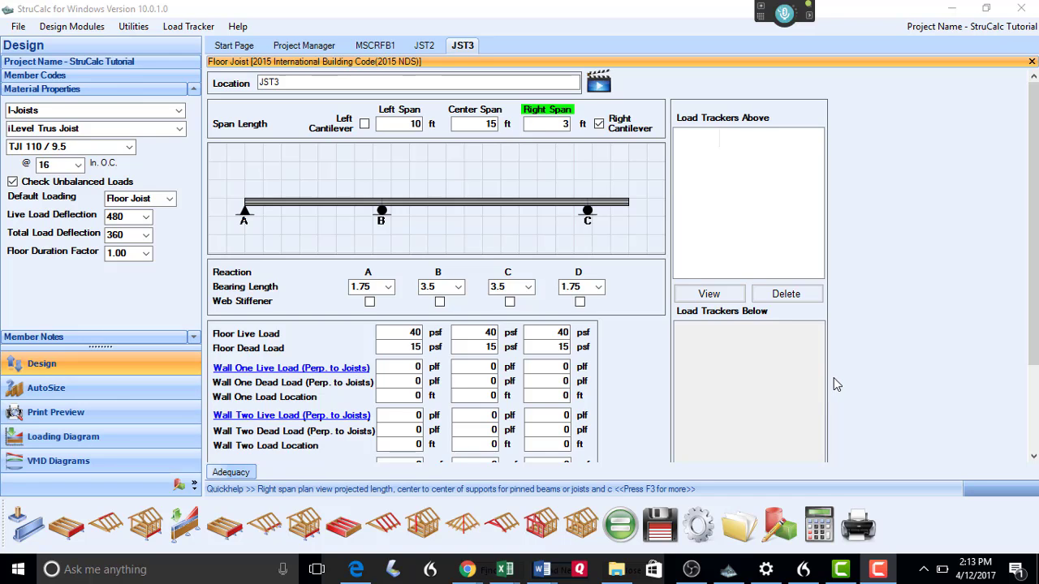
click(179, 131)
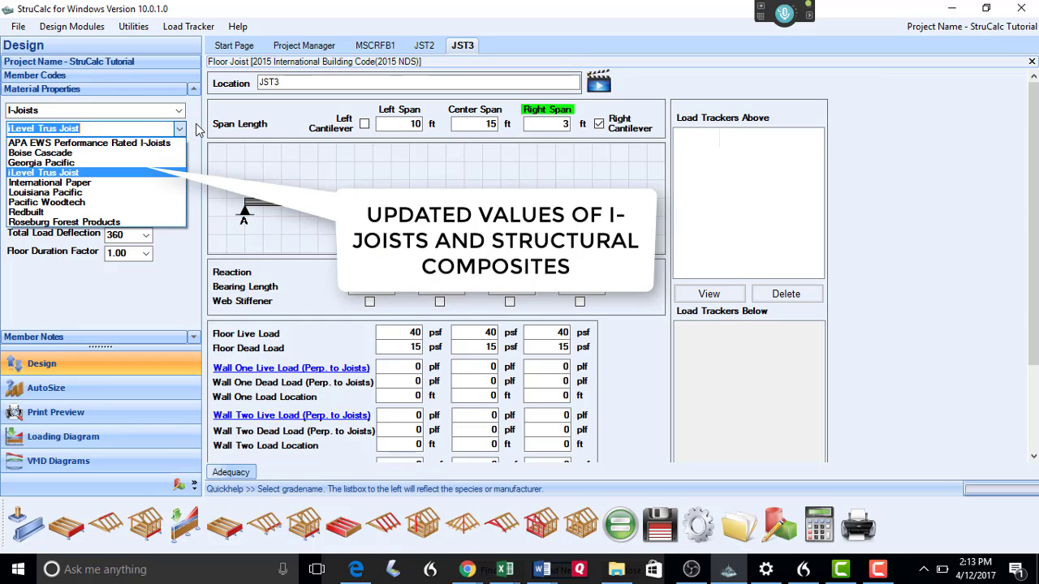
click(194, 130)
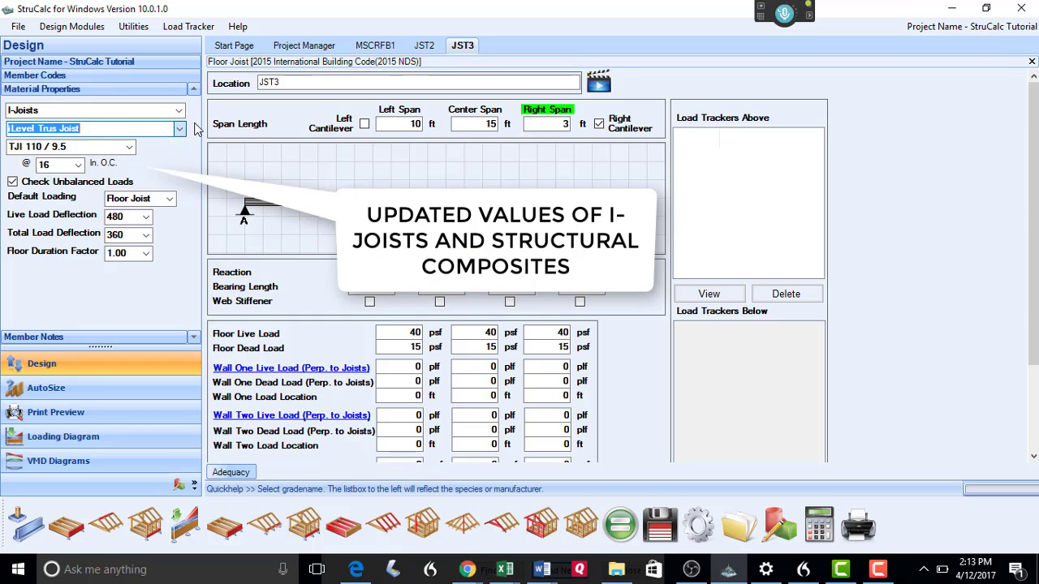
click(130, 148)
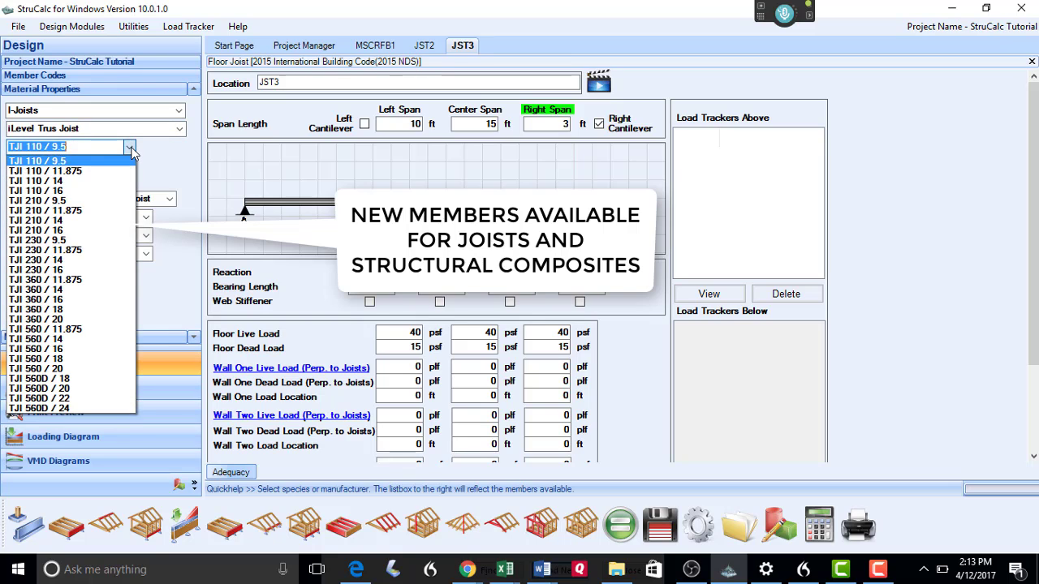
click(130, 149)
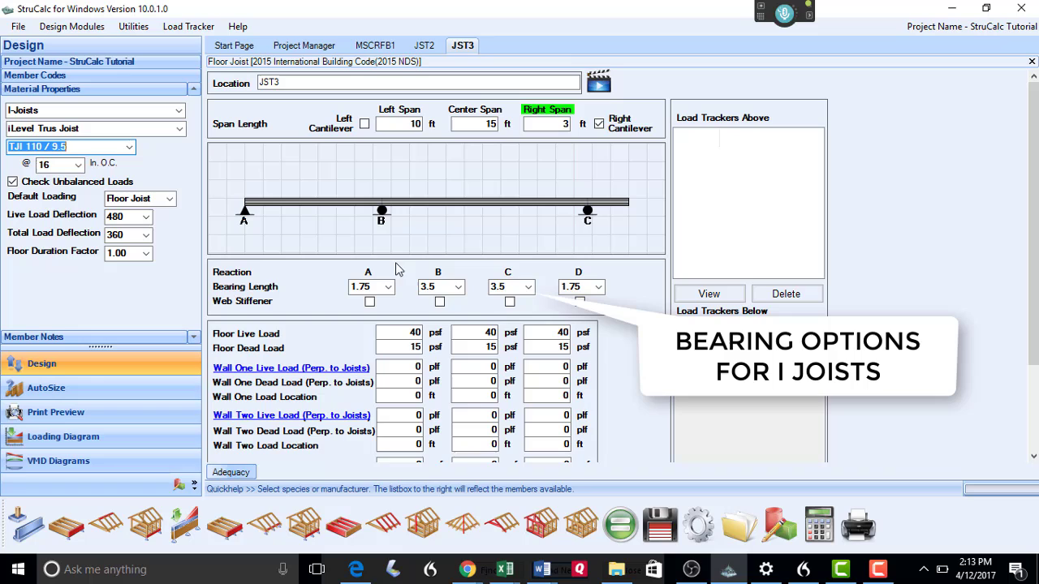
Keep bearing lengths 3.5 at B, 3.5 at C and 1.75 at D, then list the HP steel shapes.
click(457, 288)
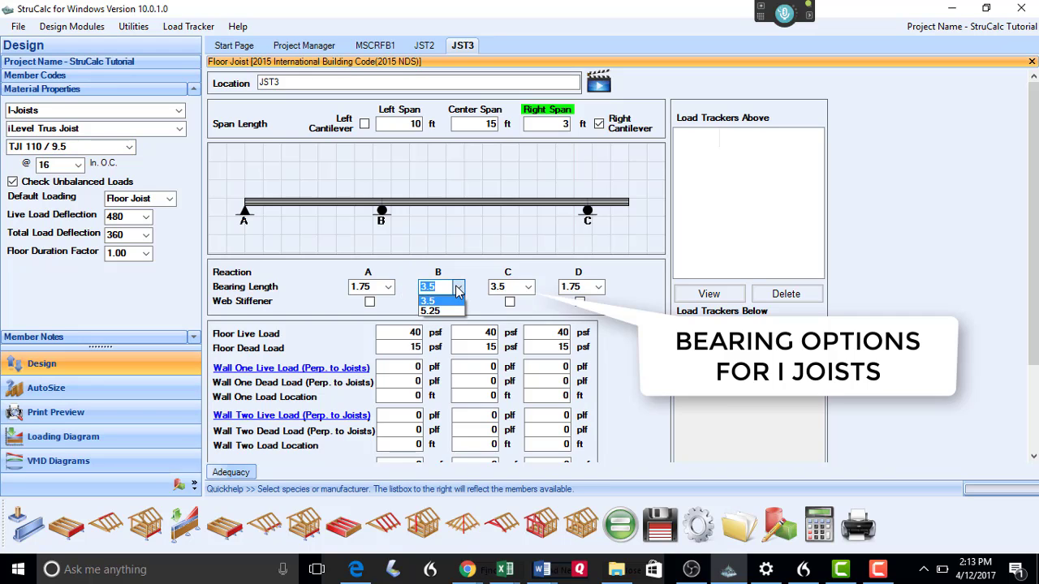
click(528, 293)
click(528, 288)
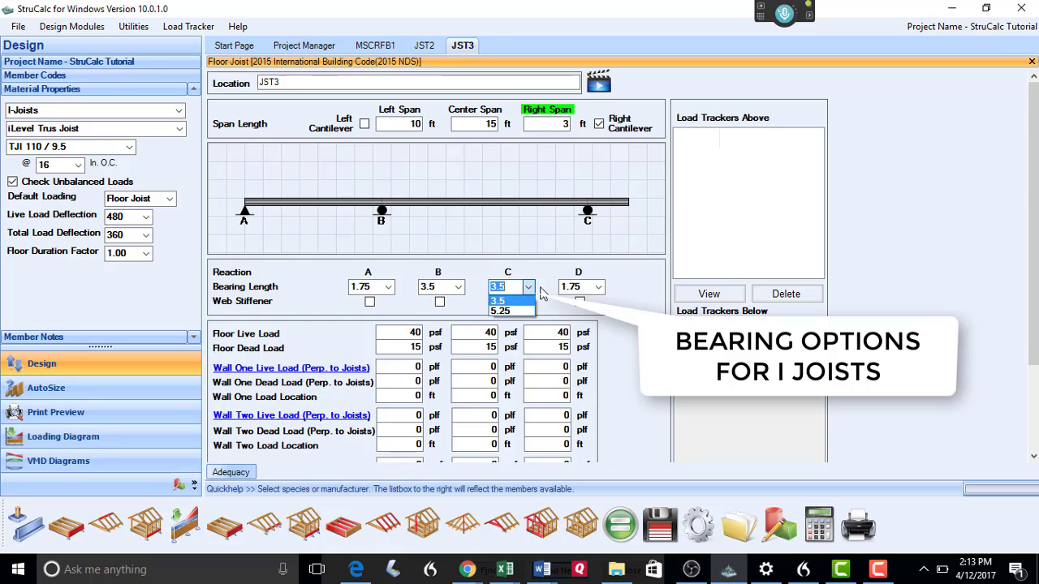
click(602, 288)
click(601, 289)
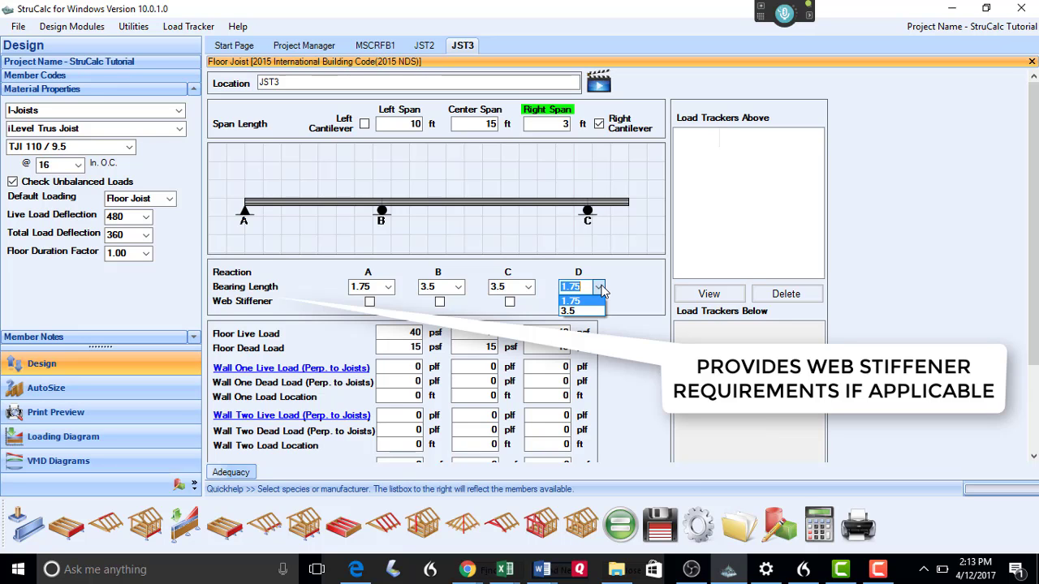
click(601, 288)
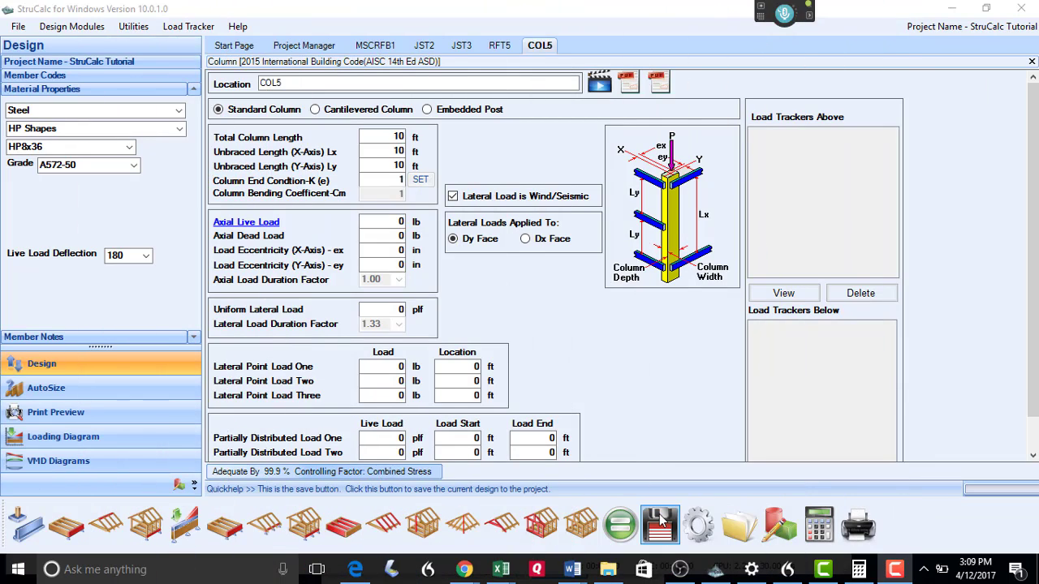
click(129, 150)
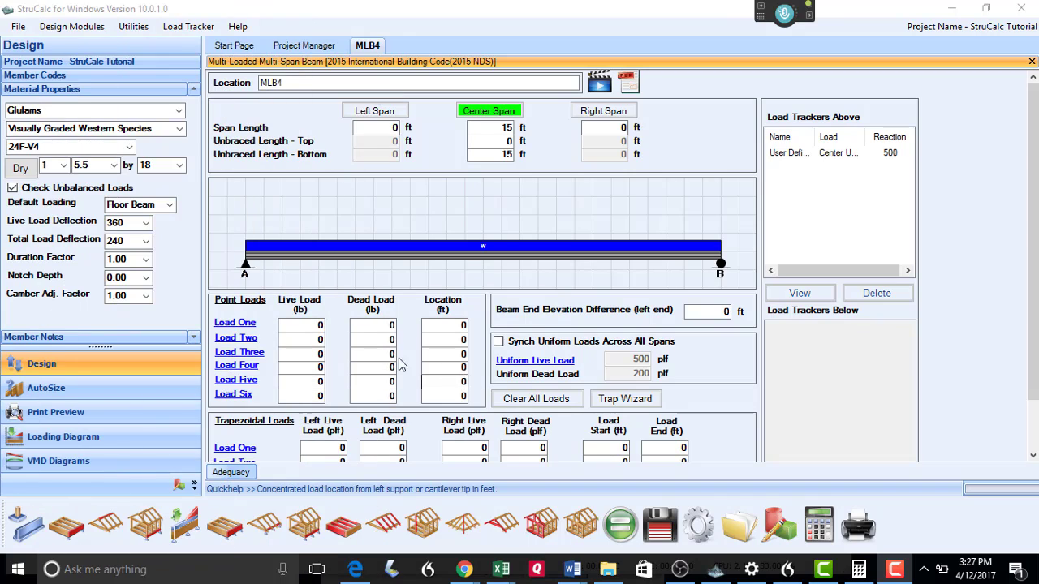
Transfer a User load named 'New load' with 1000 lb live and 500 lb dead into the tracker.
click(237, 366)
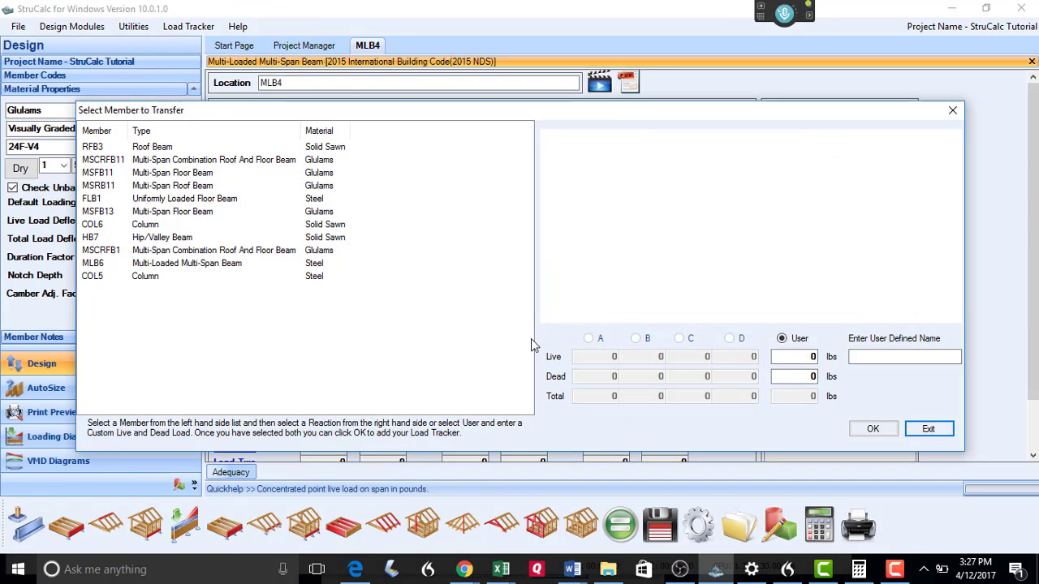
click(792, 357)
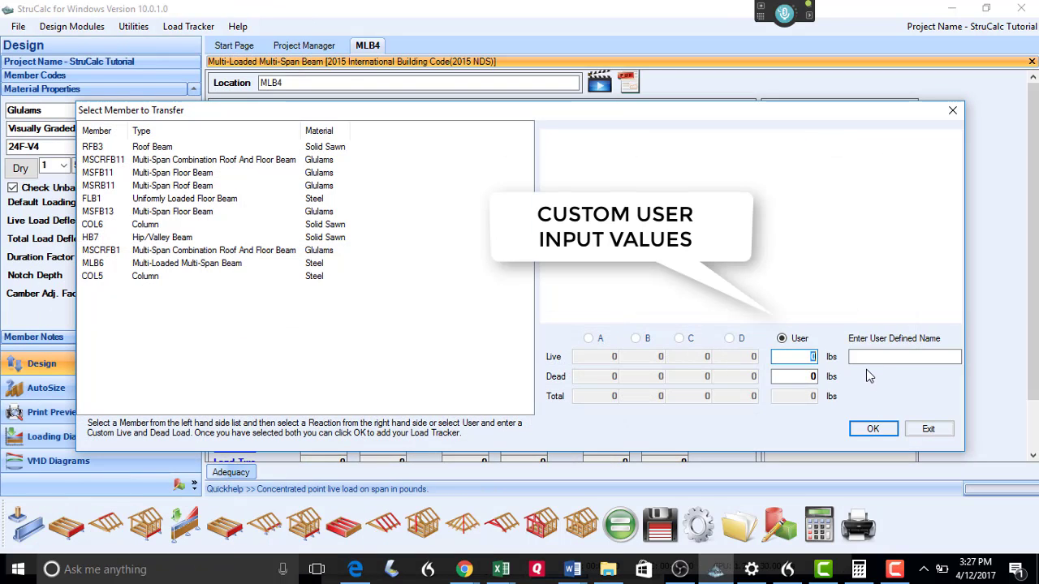
text(1000)
key(Tab)
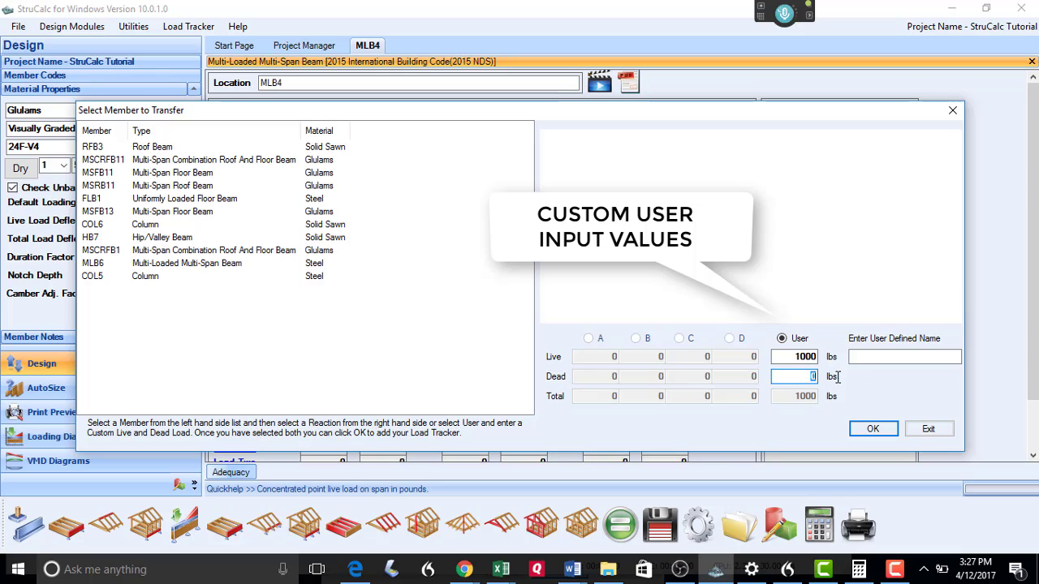
text(500)
click(856, 356)
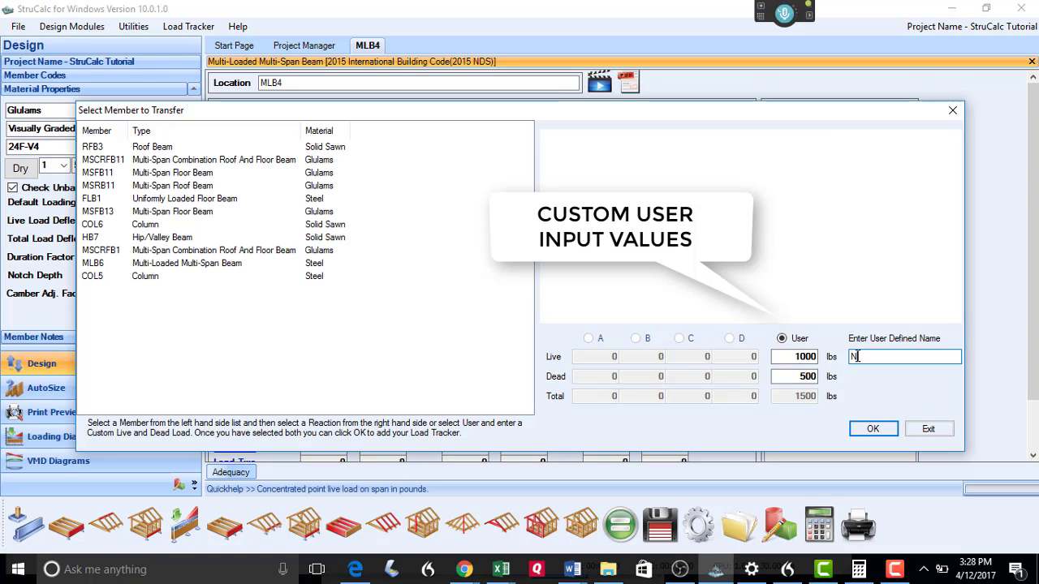
text(New load)
click(873, 428)
click(490, 341)
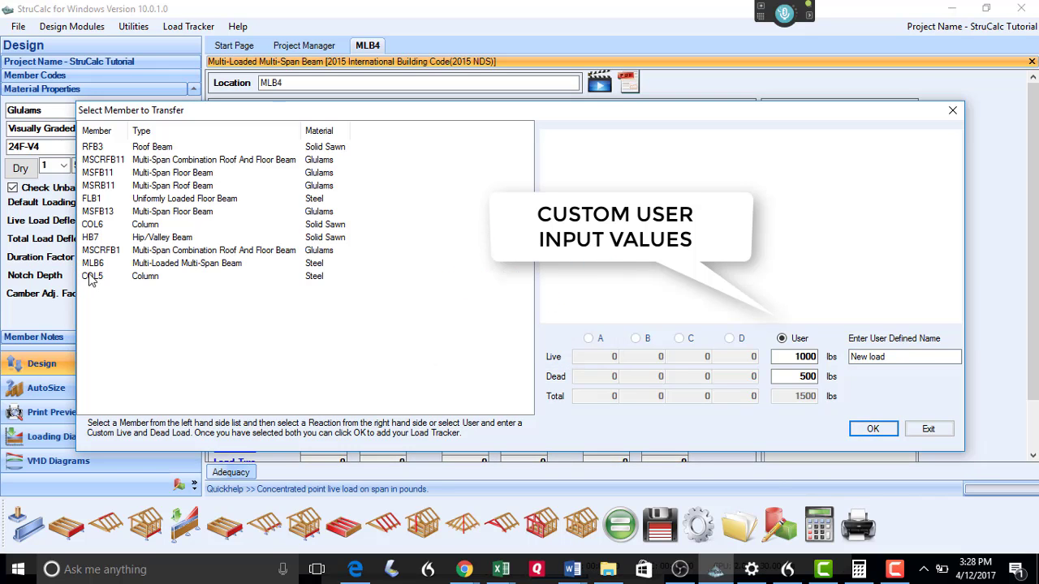
key(Escape)
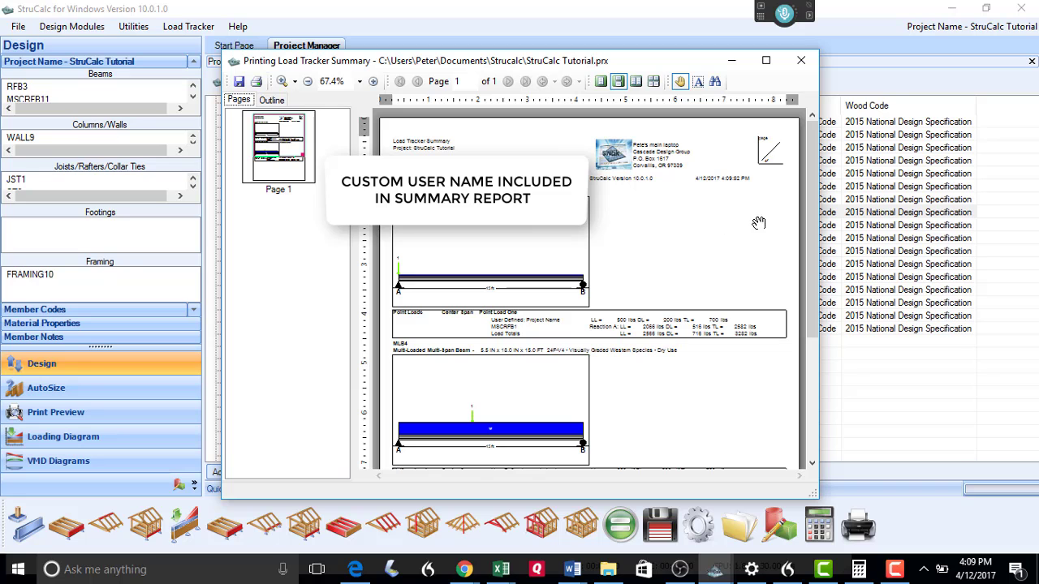
From Load One's View/Edit list, open the User Defined: New load tracker for editing.
drag(815, 299, 889, 370)
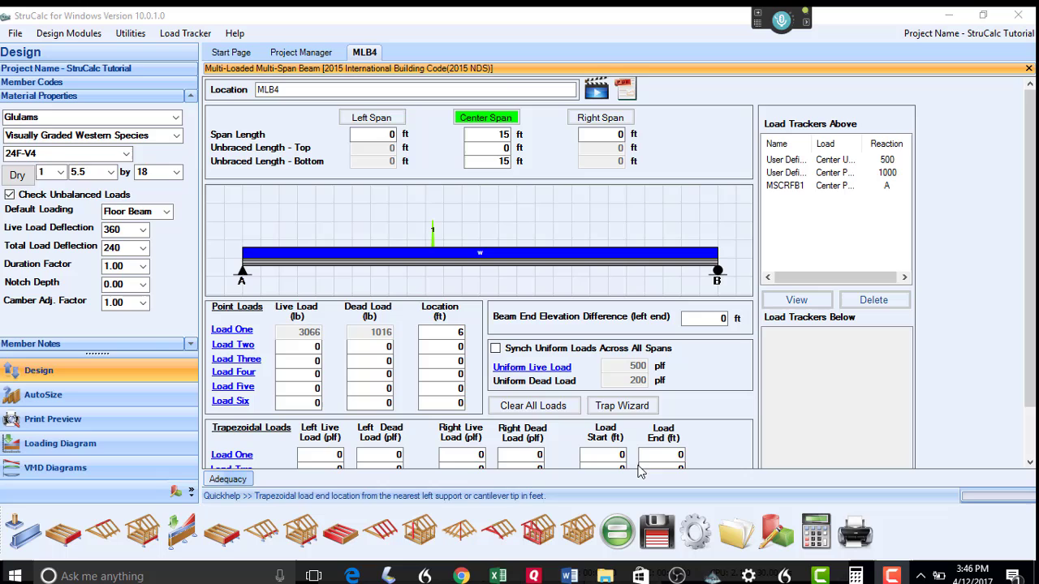
click(232, 333)
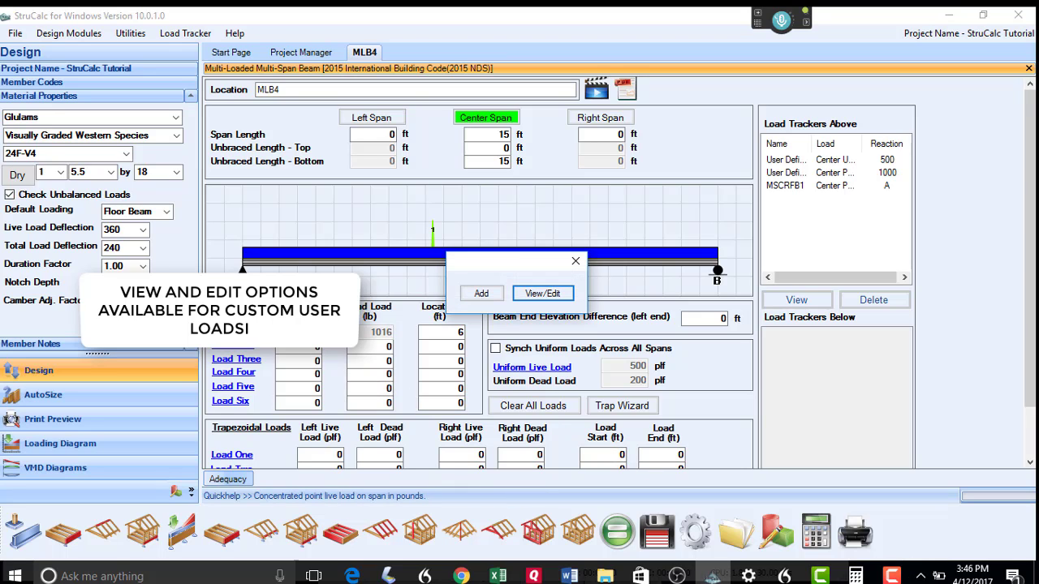
click(533, 296)
click(346, 165)
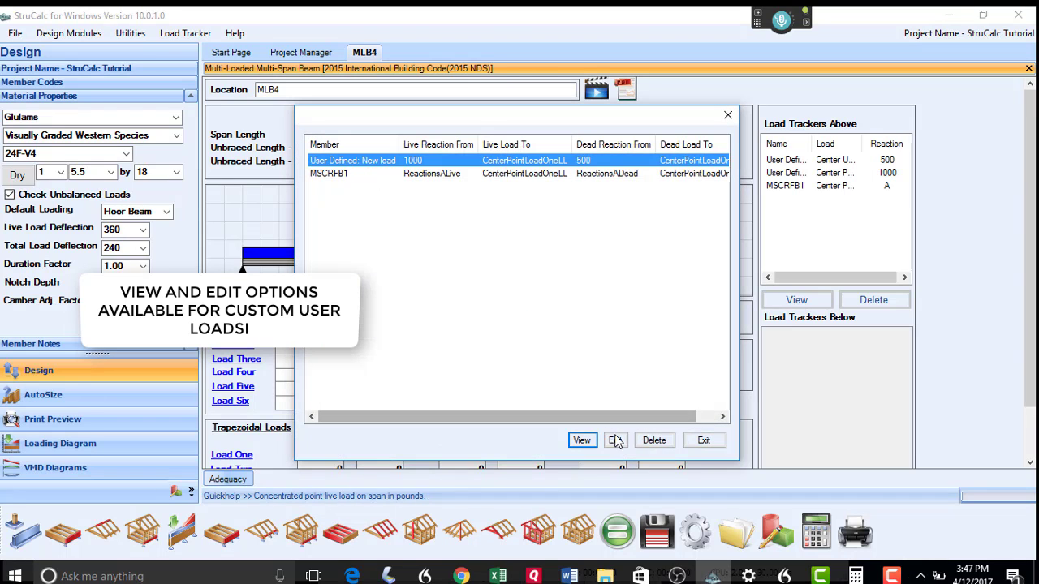
click(615, 440)
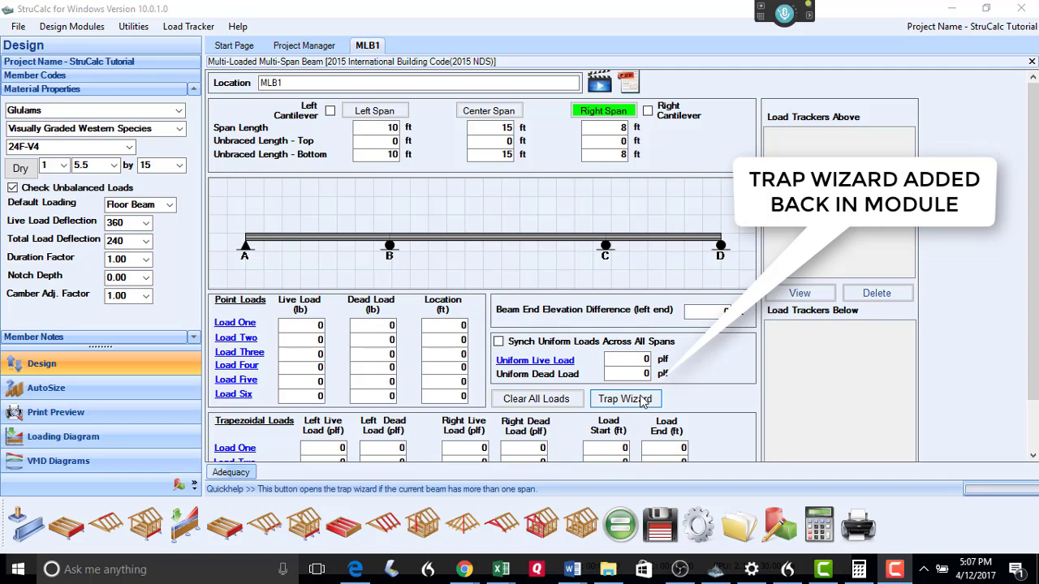
In the Multi-Span Trap Wizard, add a 1000/500 to 3500/3000 plf load from 5 ft to 30 ft.
click(625, 401)
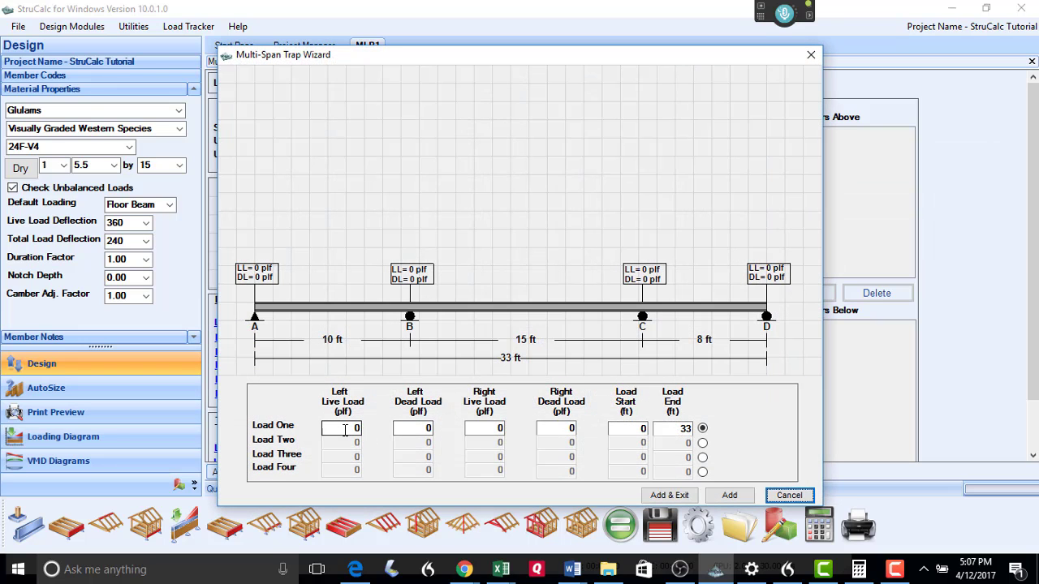
click(345, 430)
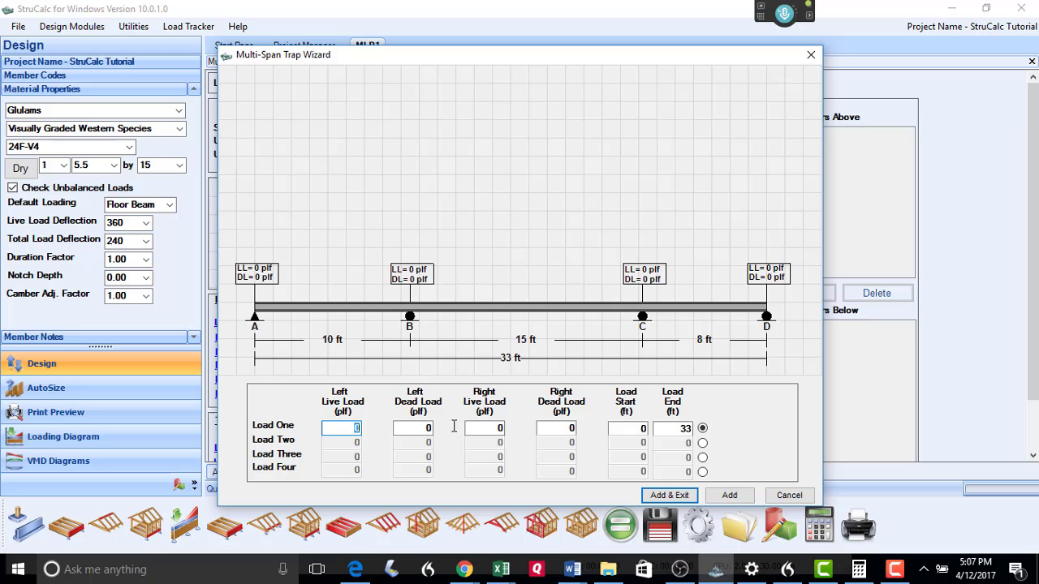
key(Tab)
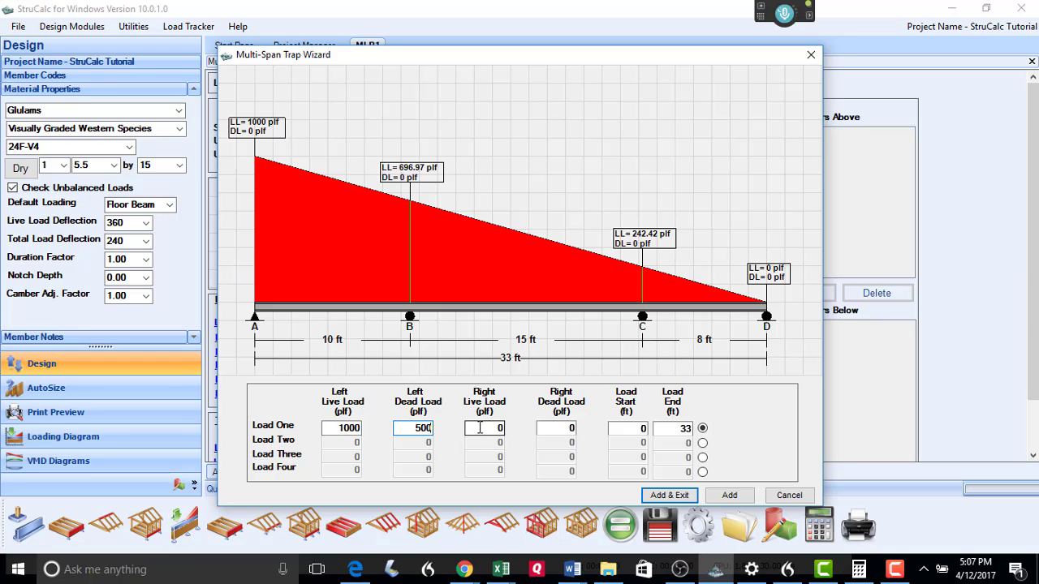
key(Tab)
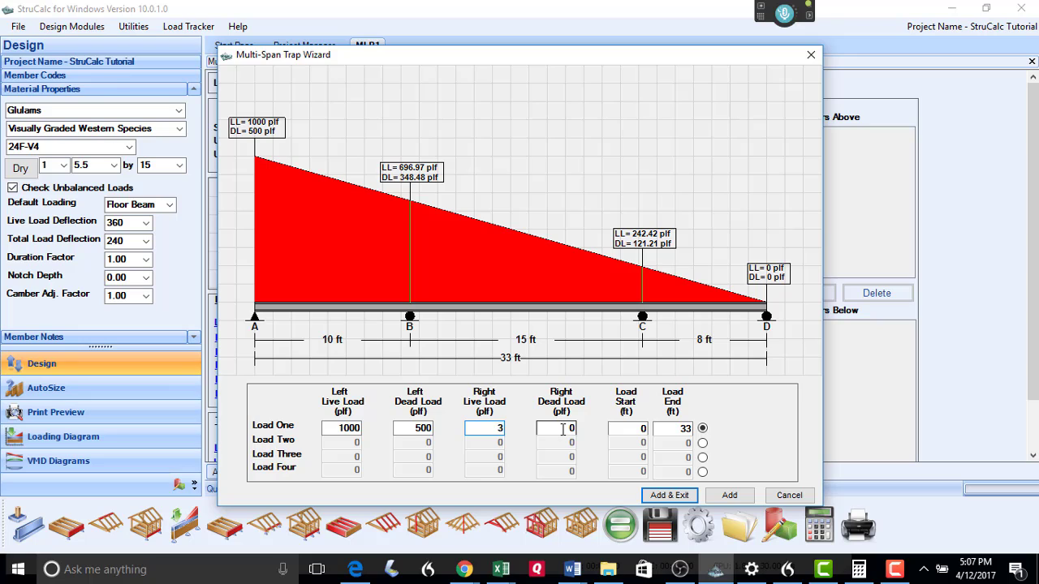
text(3500)
key(Tab)
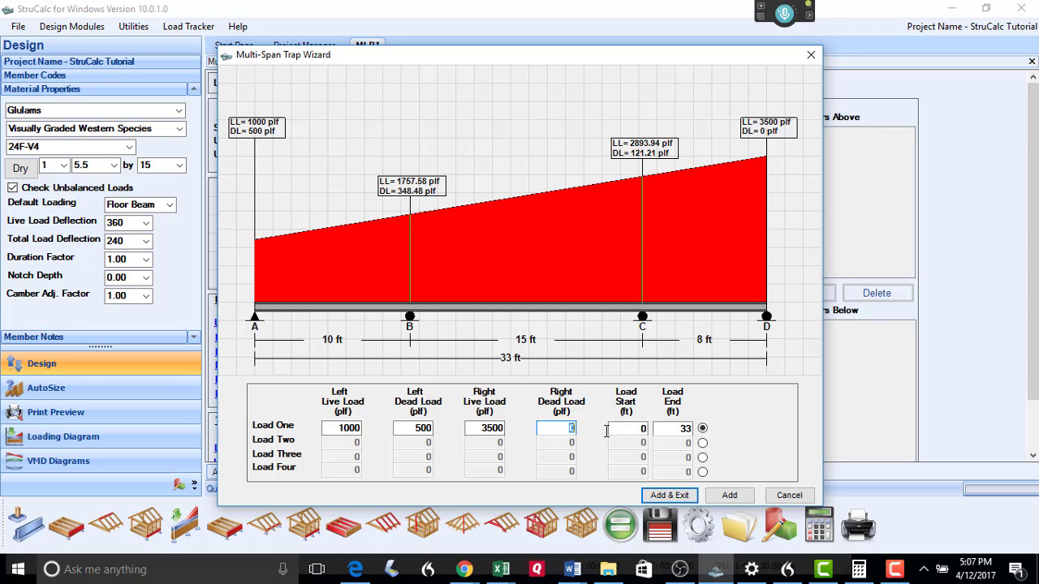
text(3000)
key(Tab)
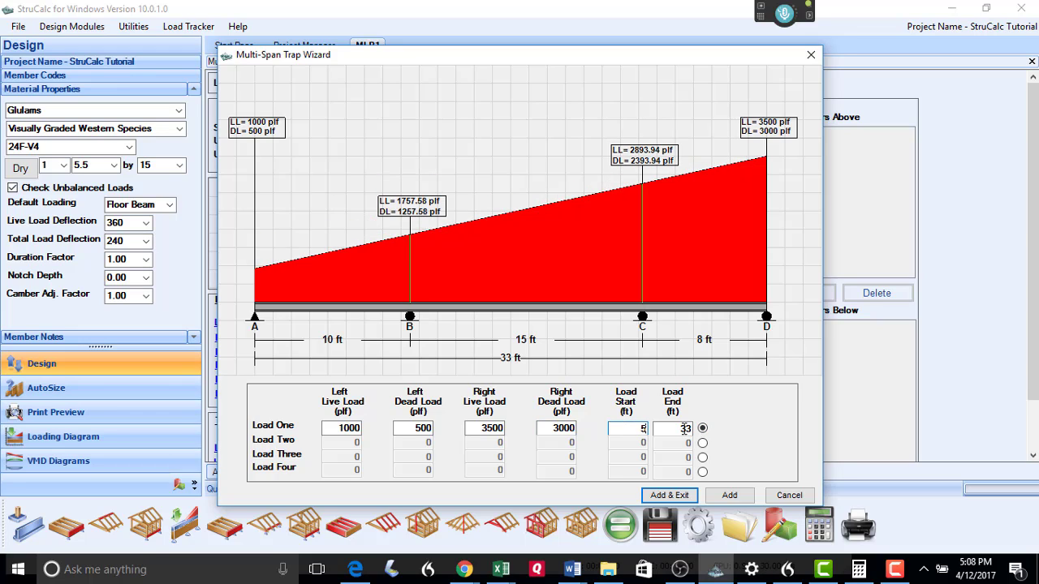
key(Tab)
text(30)
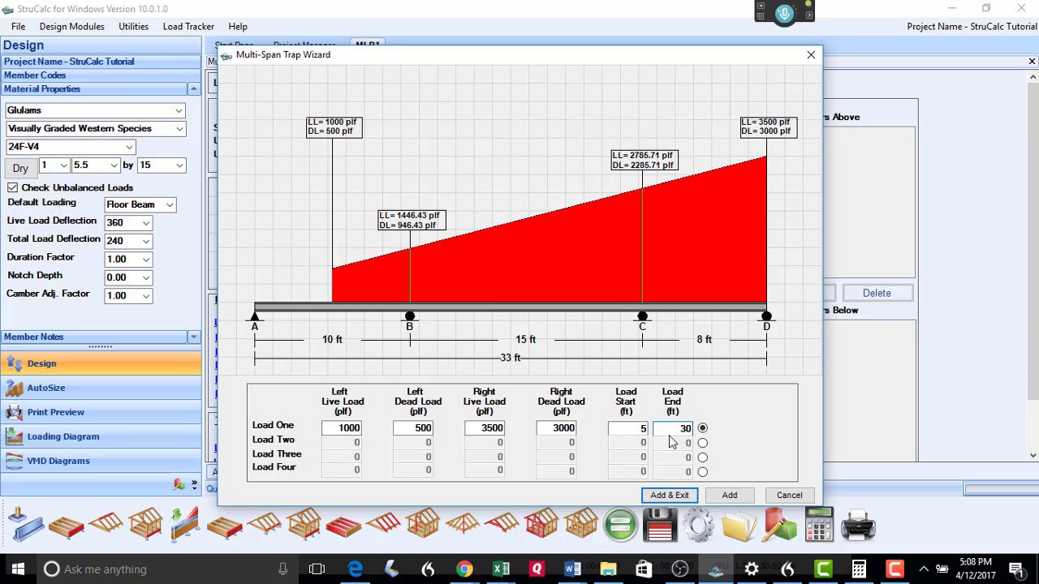
key(Tab)
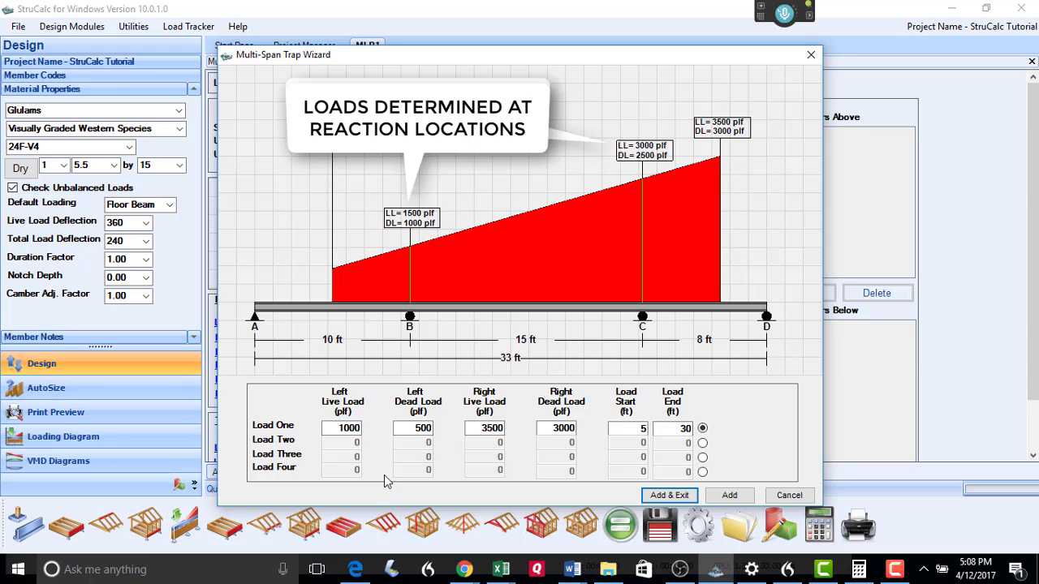
click(655, 493)
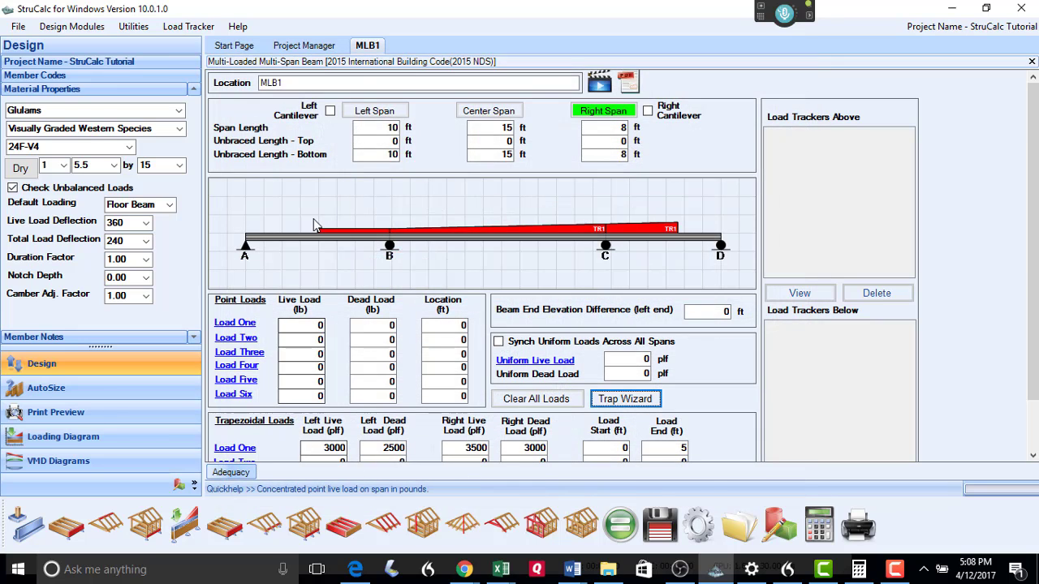
Review the trapezoidal load values on the left, center and right spans, then set the material to Solid Sawn.
click(364, 111)
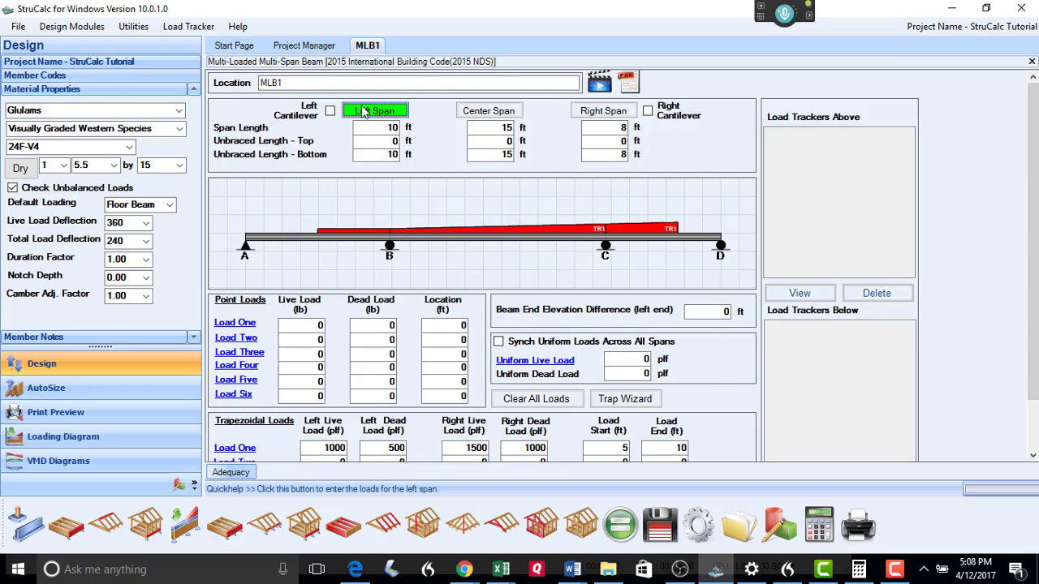
click(487, 112)
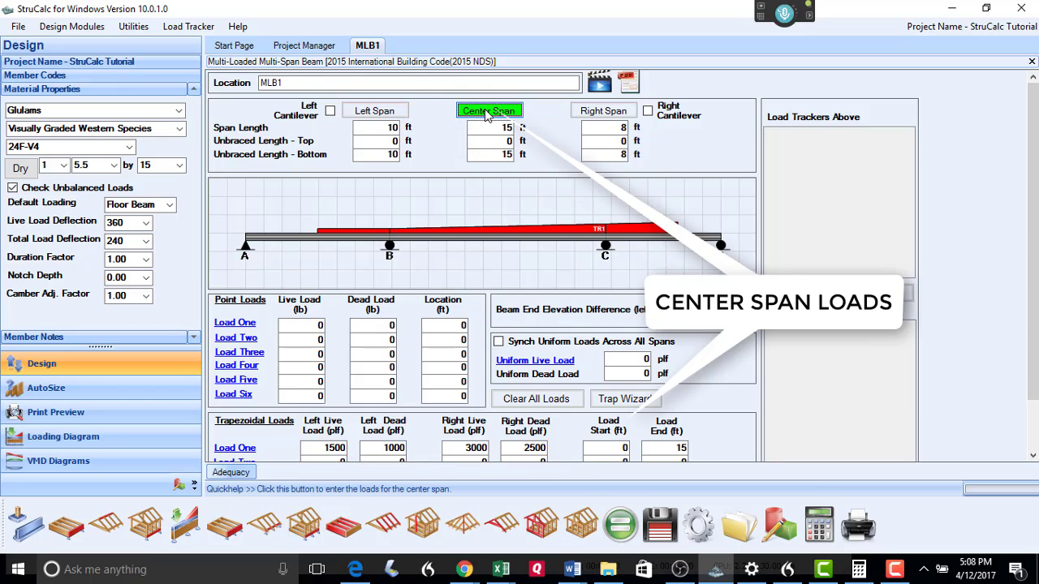
click(603, 113)
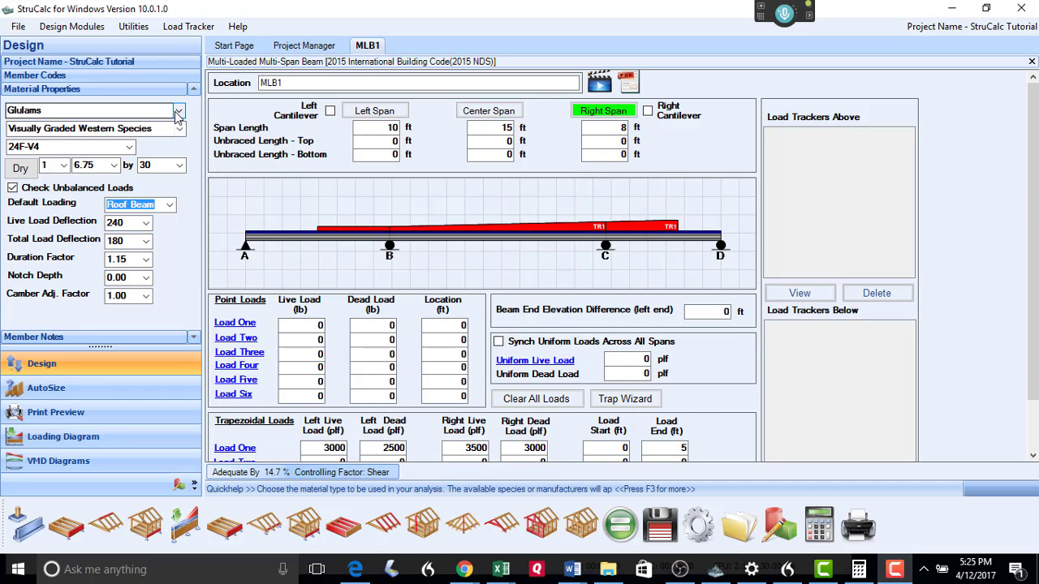
click(178, 113)
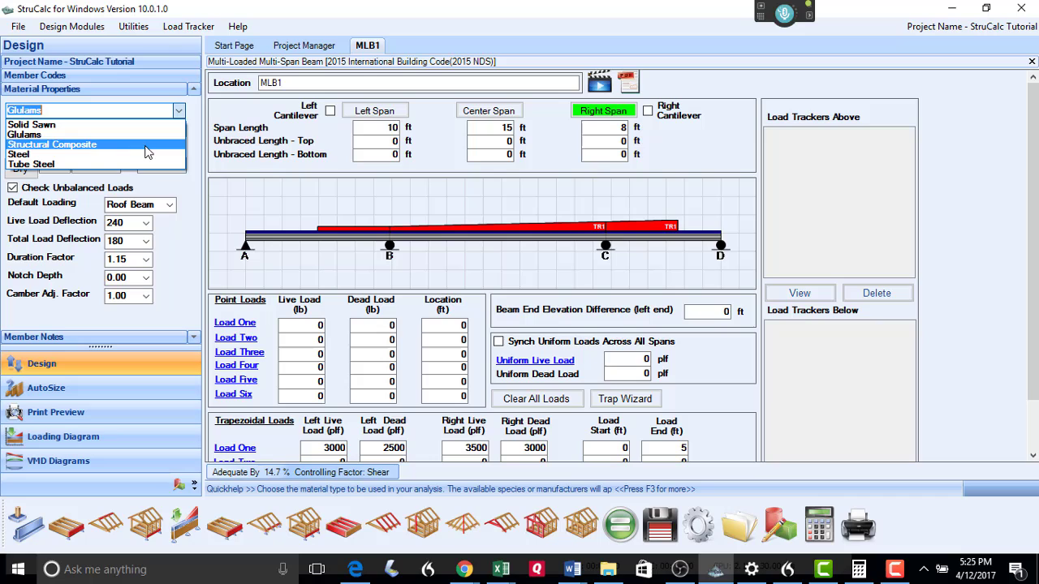
click(135, 127)
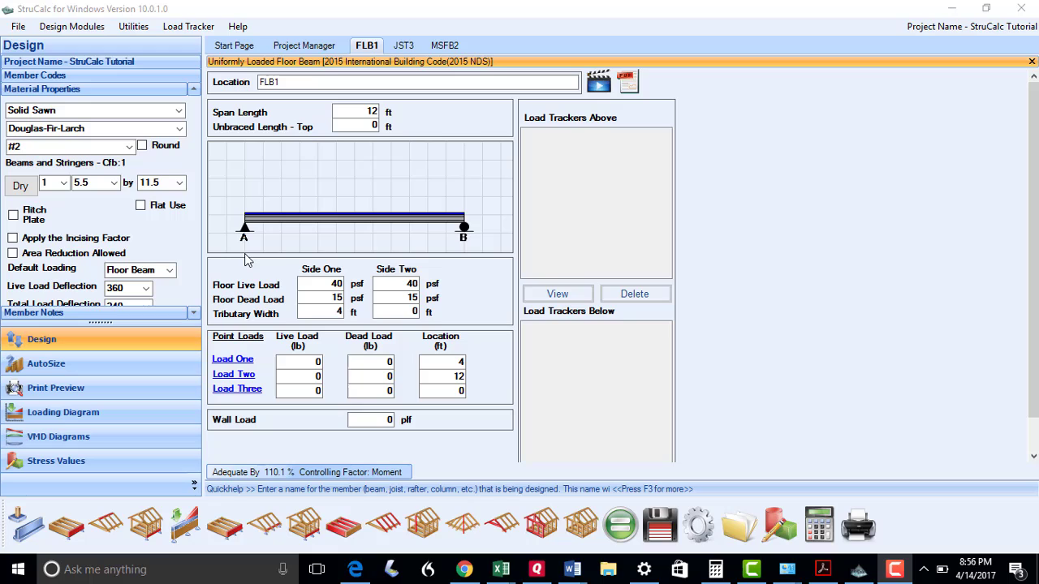
Apply the incising factor to FLB1's lumber and save the design to the project.
click(201, 256)
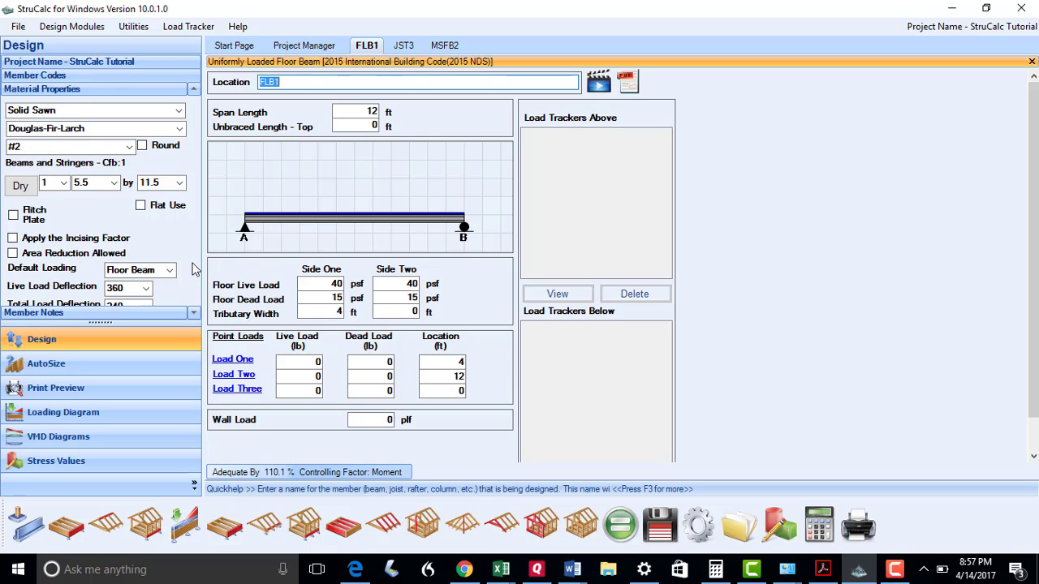
click(170, 270)
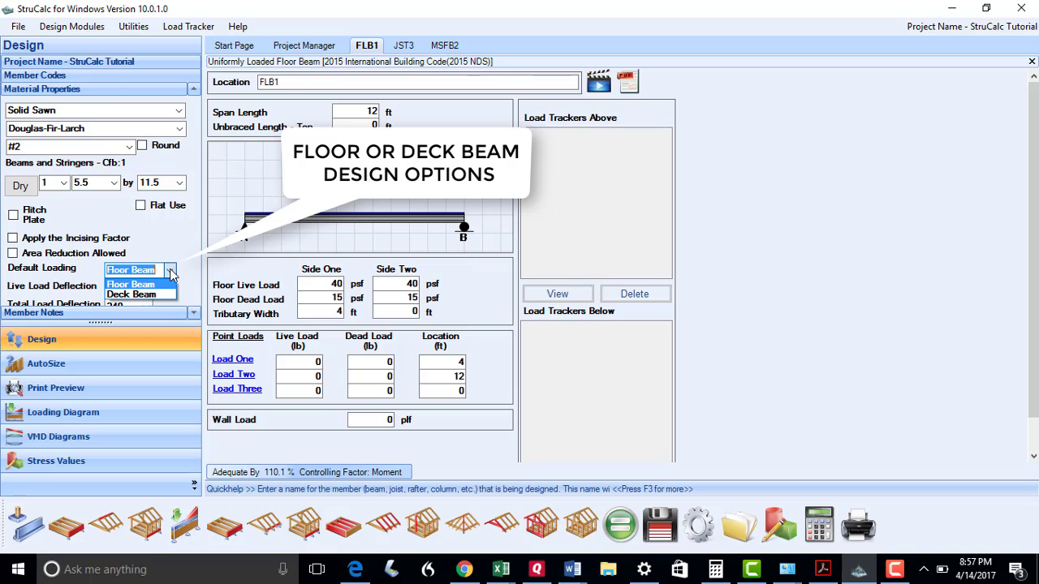
click(159, 297)
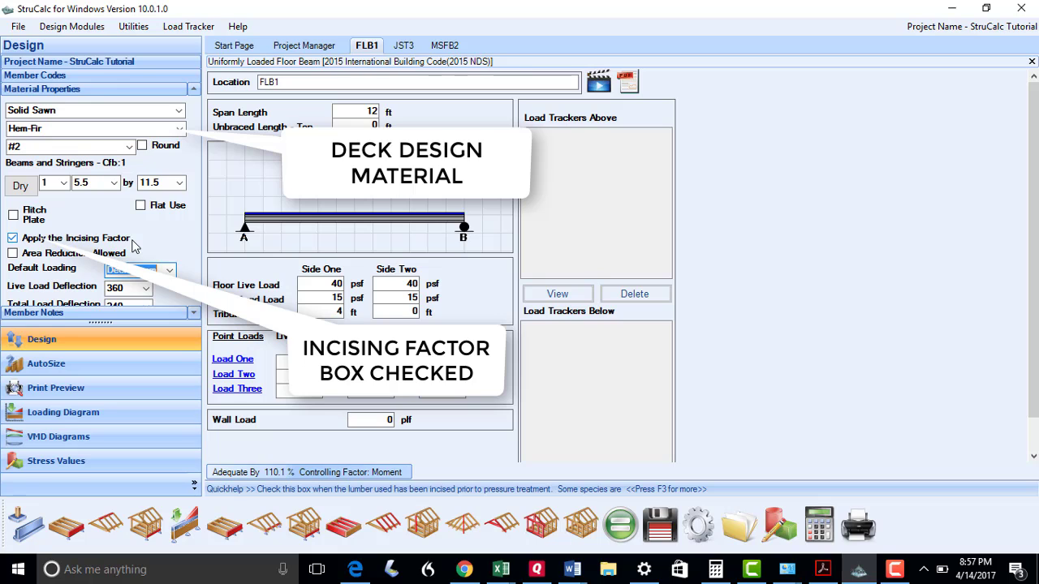
click(659, 538)
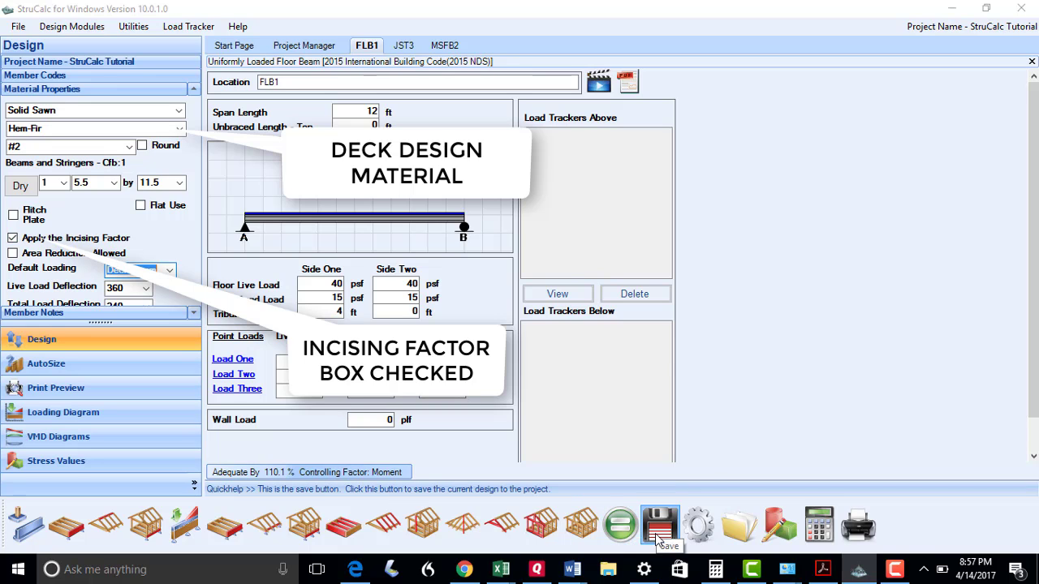
click(520, 339)
Check default loading on MSFB2, keeping Floor Beam, and on the JST3 floor joist.
click(450, 46)
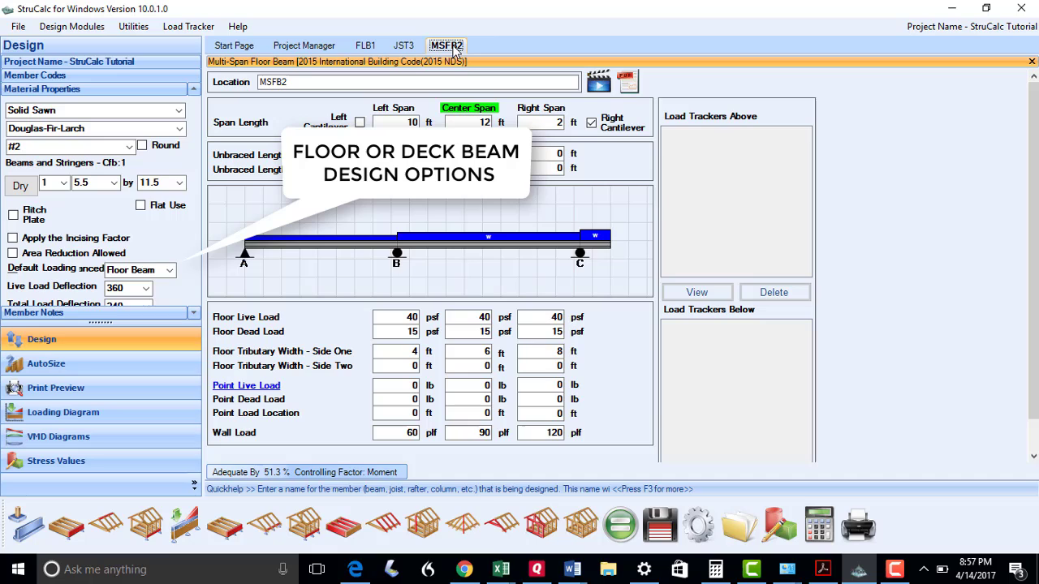
click(170, 272)
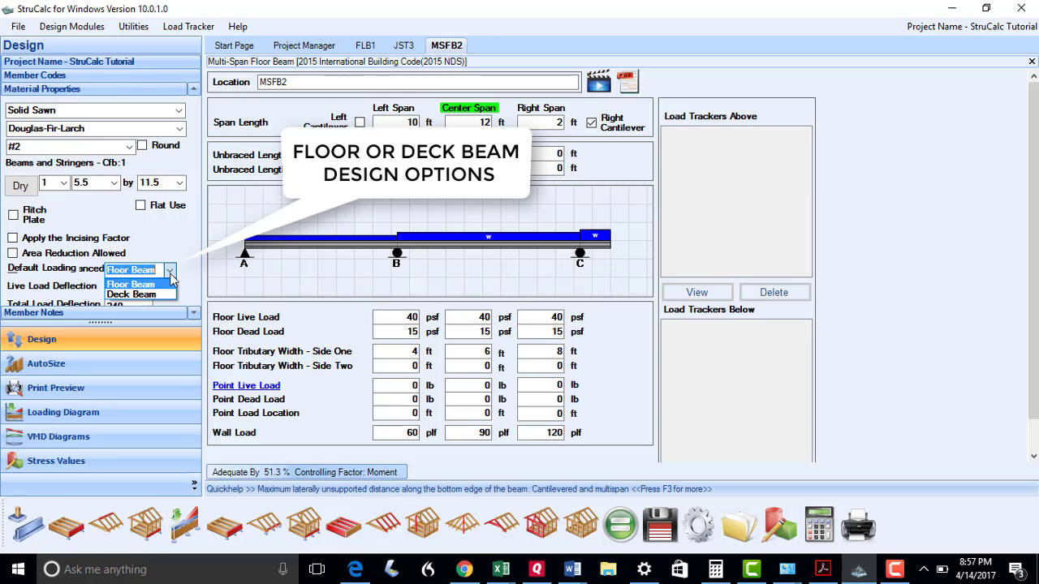
click(162, 284)
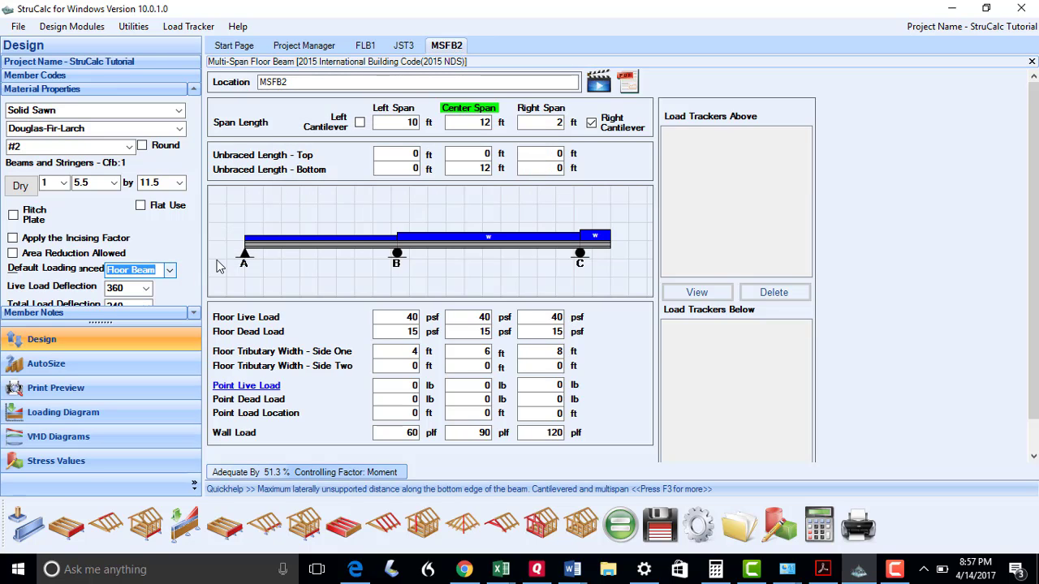
click(404, 46)
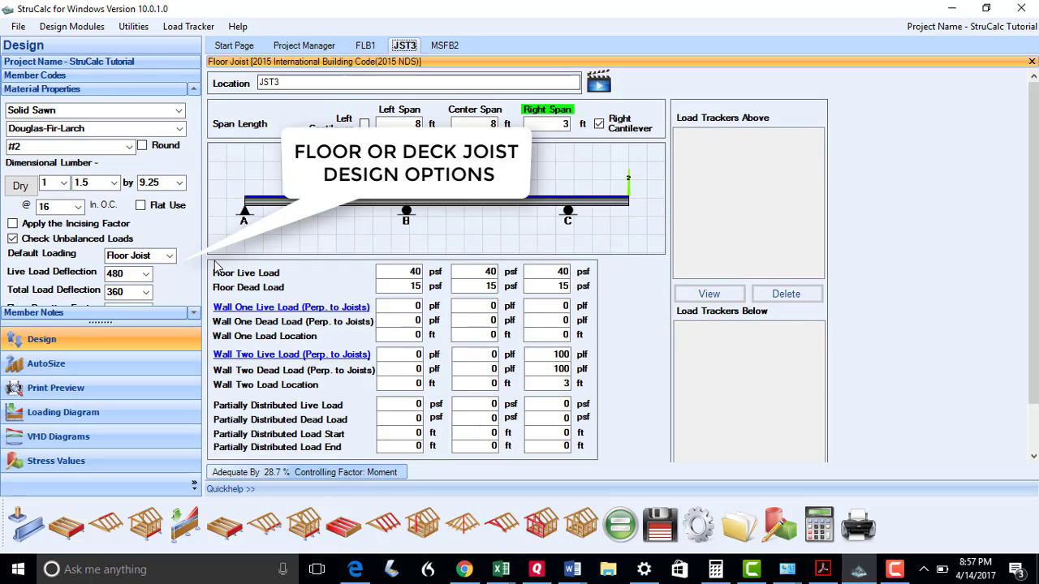
click(169, 256)
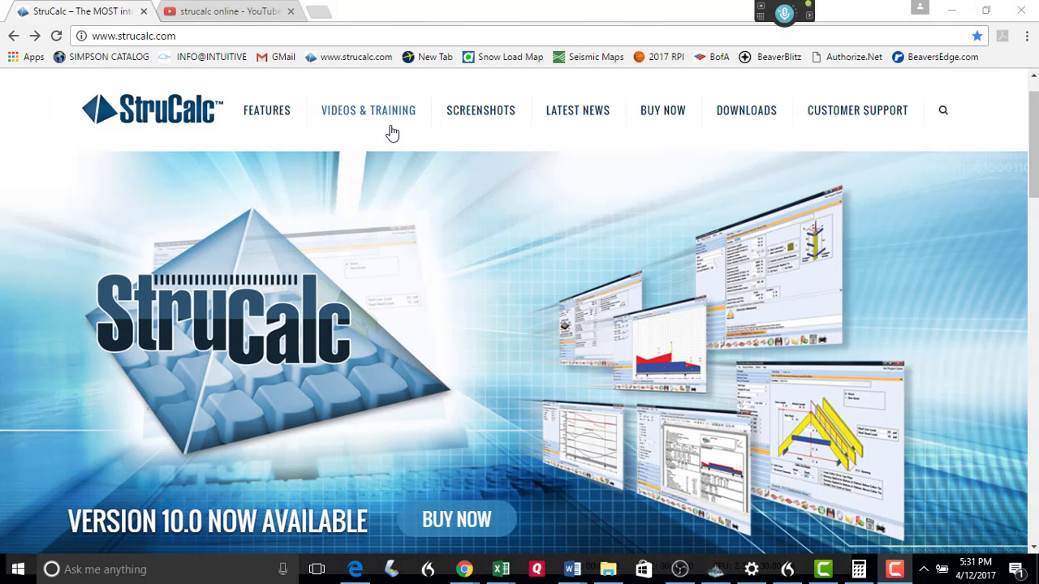
Scroll to the tutorial videos on the Videos & Training page, then go to the YouTube results.
click(378, 113)
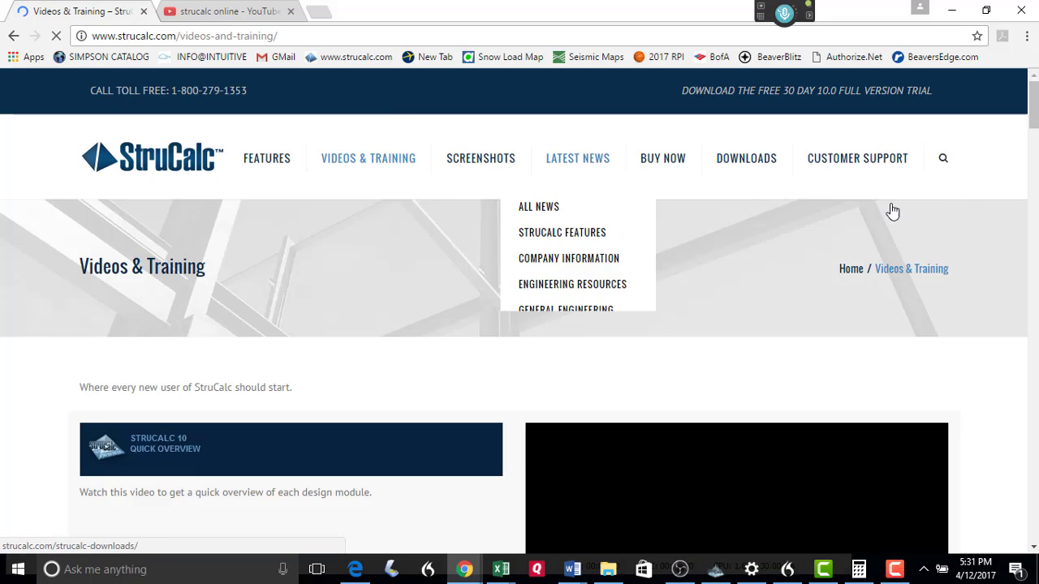
scroll(1030, 103, down, 3)
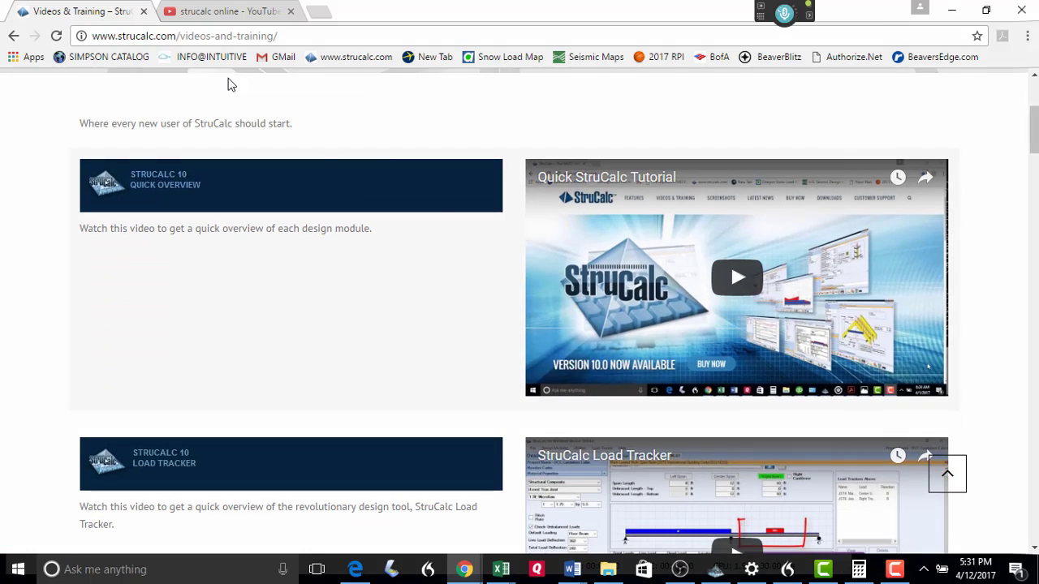
click(227, 12)
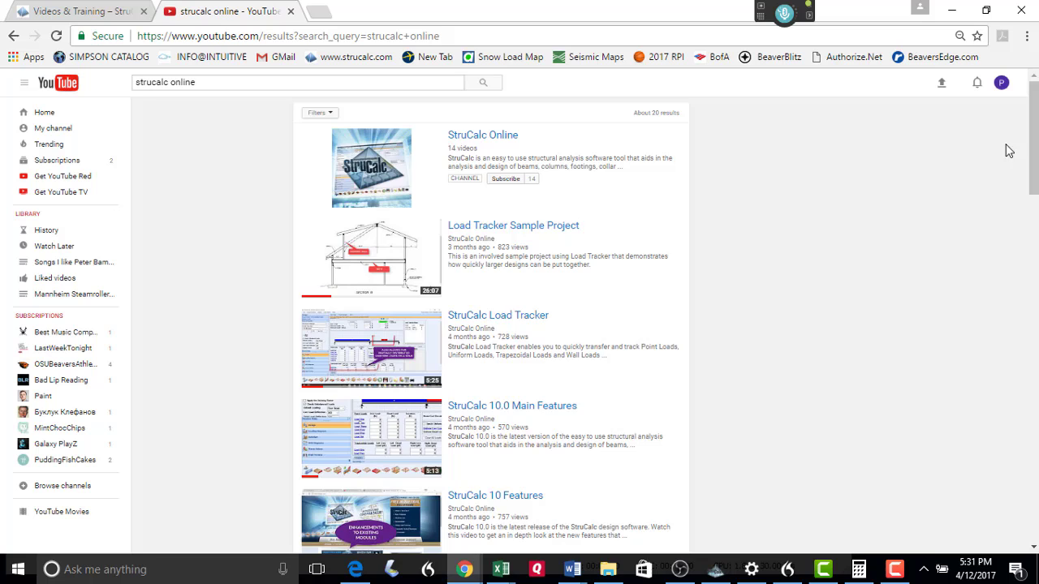
Scroll through the StruCalc Online tutorial videos in the YouTube search results.
scroll(1029, 154, down, 3)
scroll(1024, 203, down, 3)
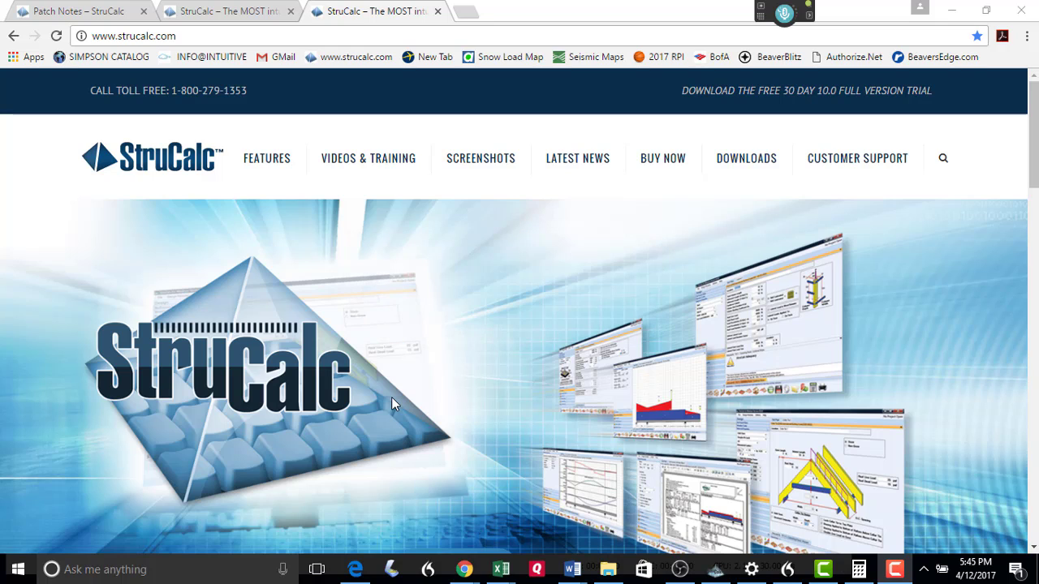
Open Patch Notes from the Customer Support menu, view the 10.0.1.0 changes, then return home.
mouse_move(838, 165)
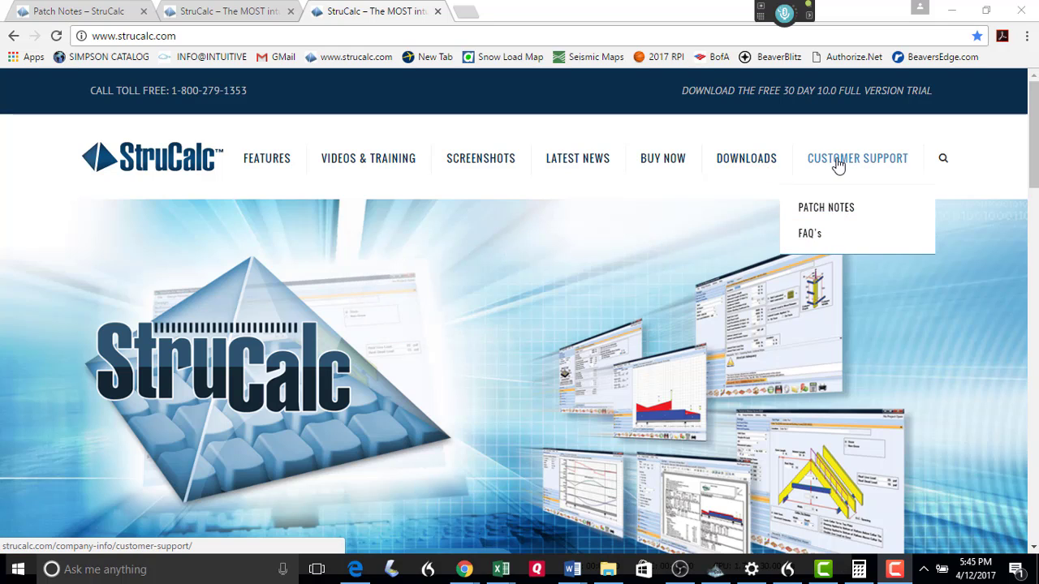
click(834, 216)
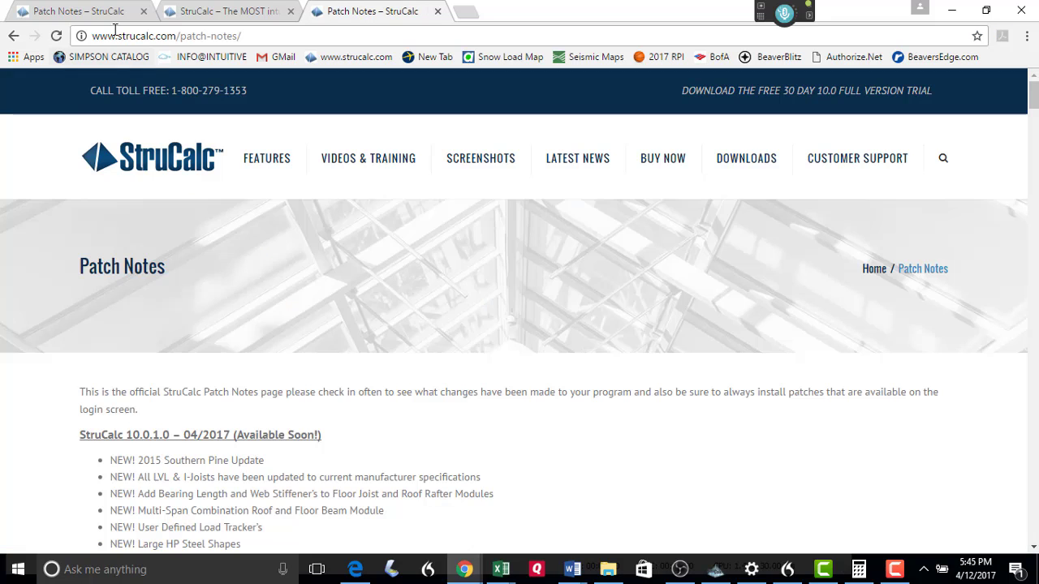
click(105, 15)
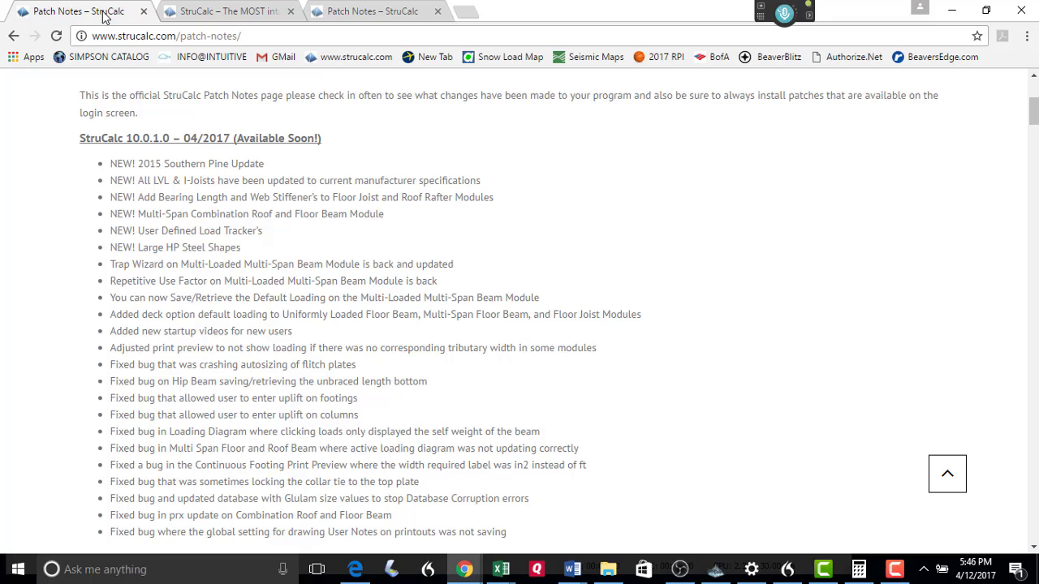
click(255, 14)
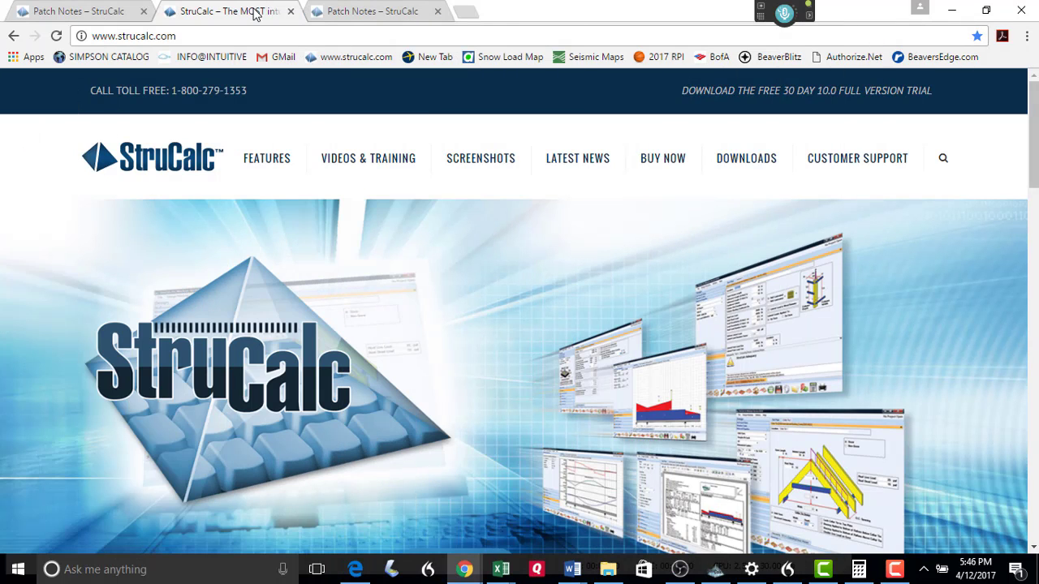